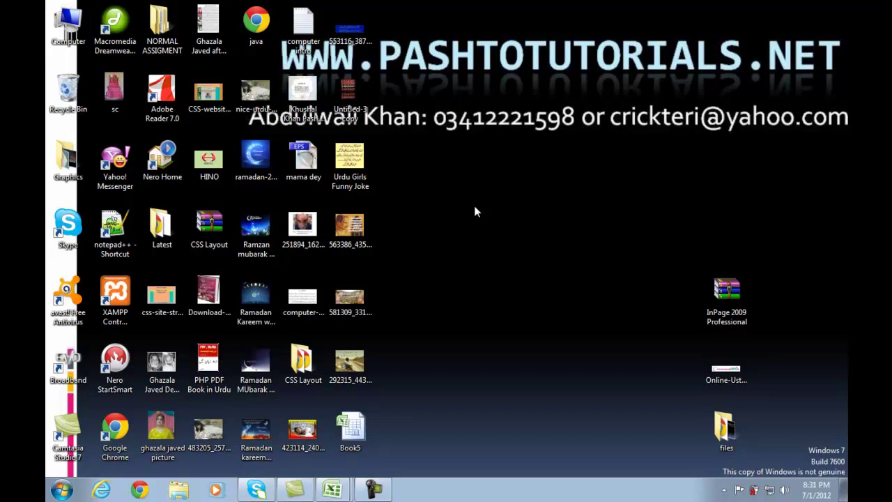
# Switch to the COMMISSION REPORT workbook in Excel
pyautogui.rightClick(475, 206)
pyautogui.click(510, 242)
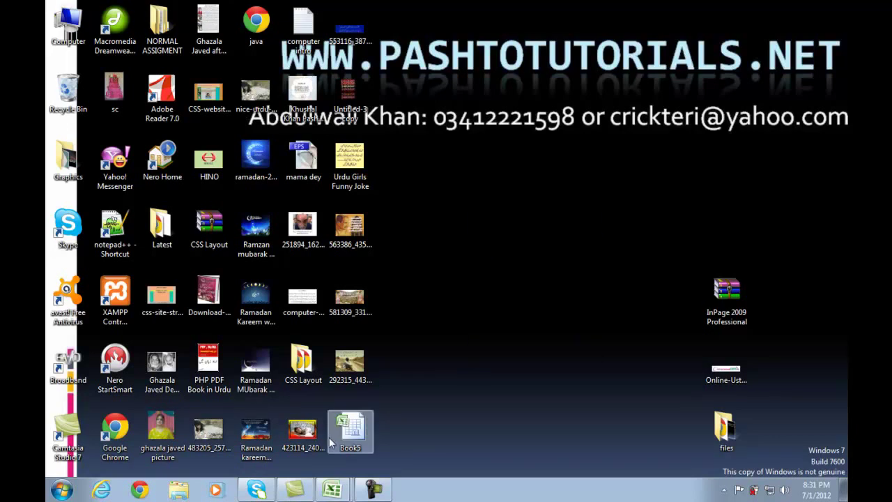
pyautogui.moveTo(332, 490)
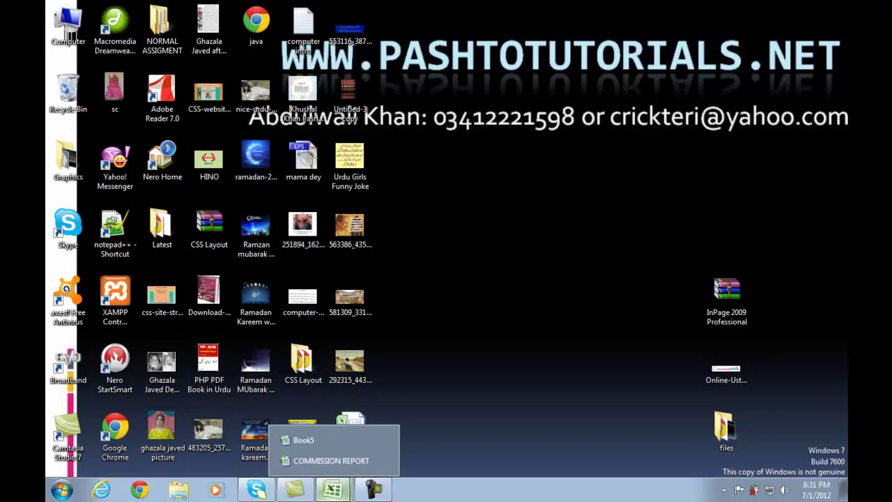
pyautogui.click(334, 461)
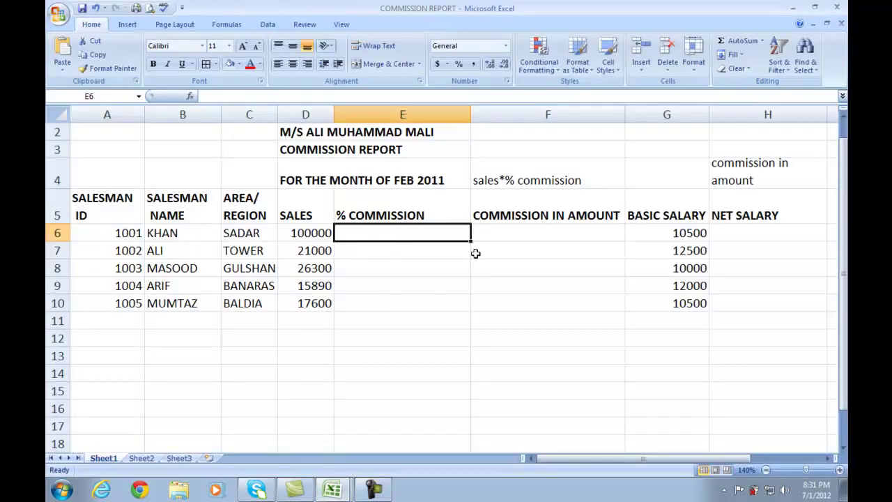
pyautogui.click(475, 254)
pyautogui.click(425, 259)
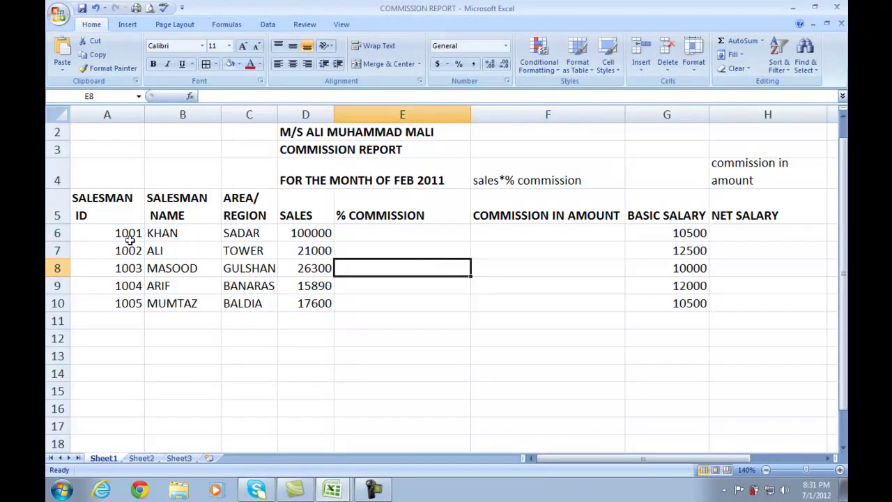
# Examine the report's column headings in row 5, from SALESMAN ID across to NET SALARY
pyautogui.click(124, 207)
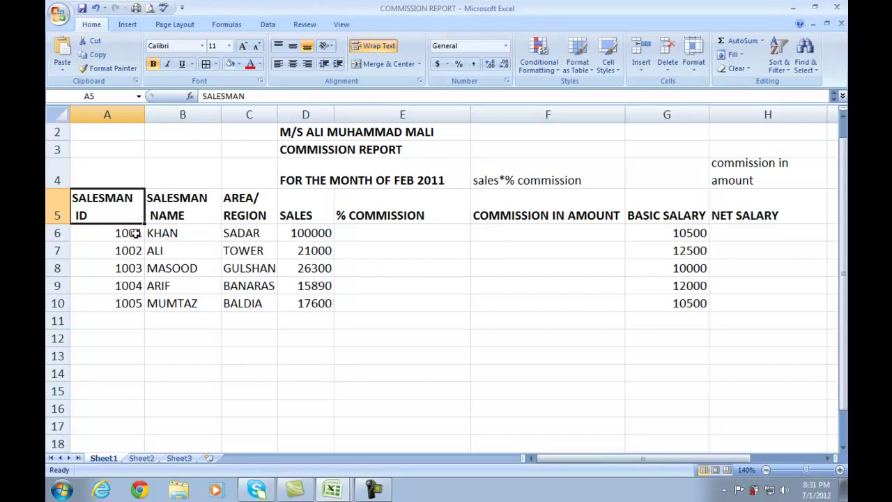
pyautogui.moveTo(131, 217); pyautogui.dragTo(131, 290)
pyautogui.click(200, 196)
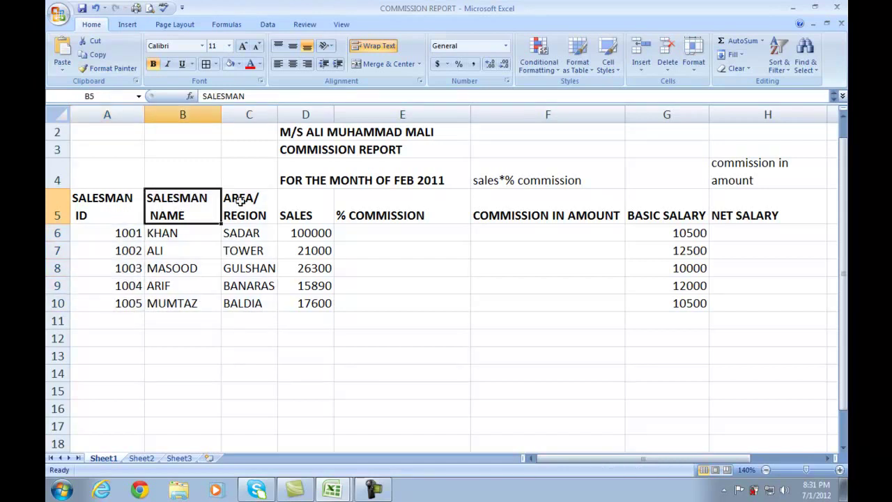
pyautogui.click(256, 203)
pyautogui.click(315, 221)
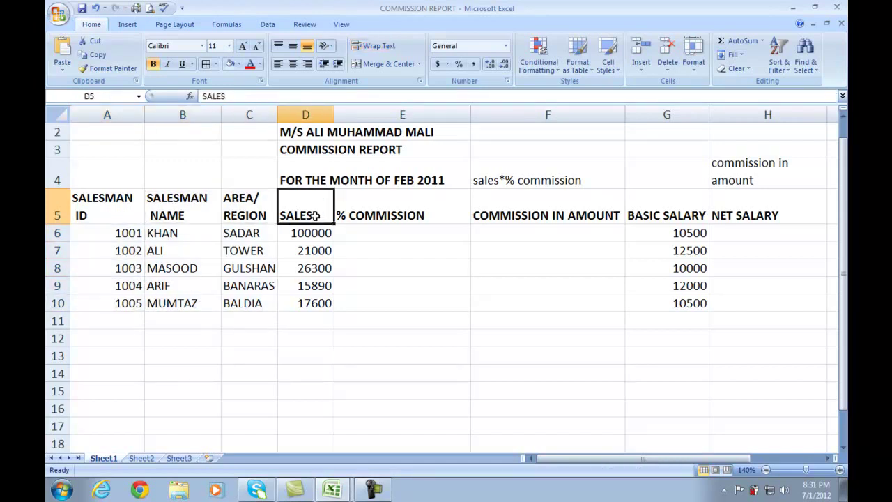
pyautogui.click(391, 207)
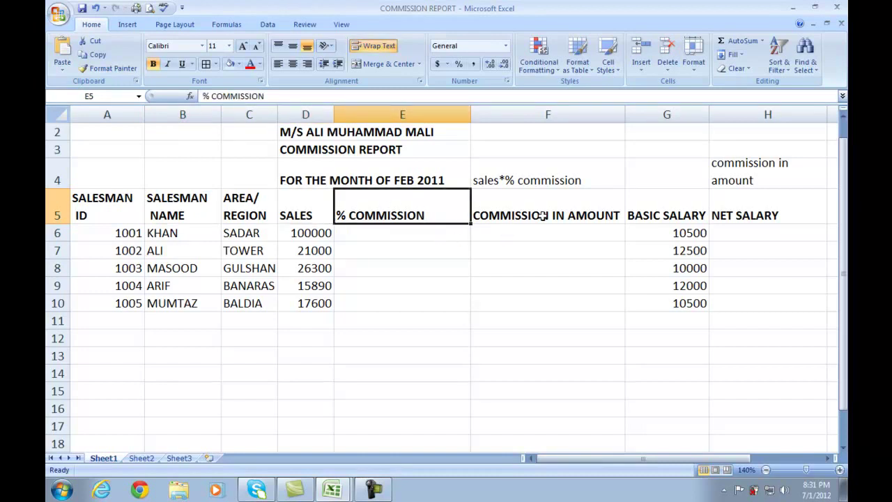
pyautogui.click(544, 216)
pyautogui.click(659, 216)
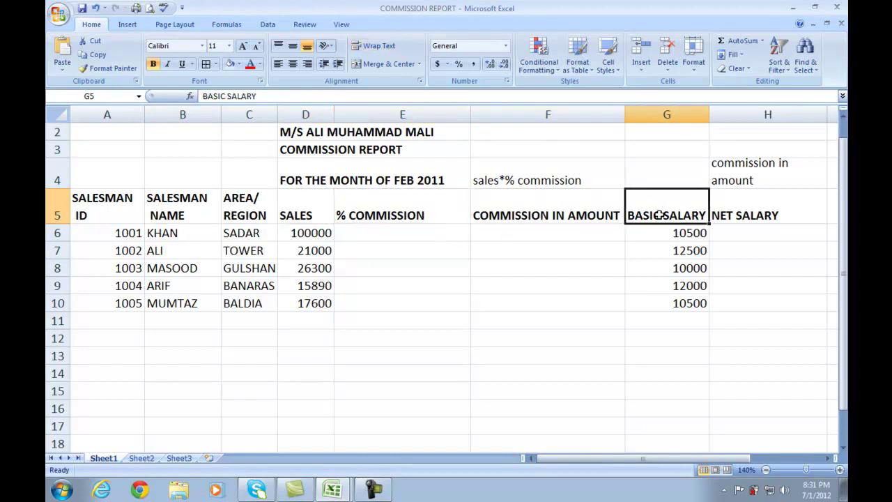
pyautogui.click(732, 204)
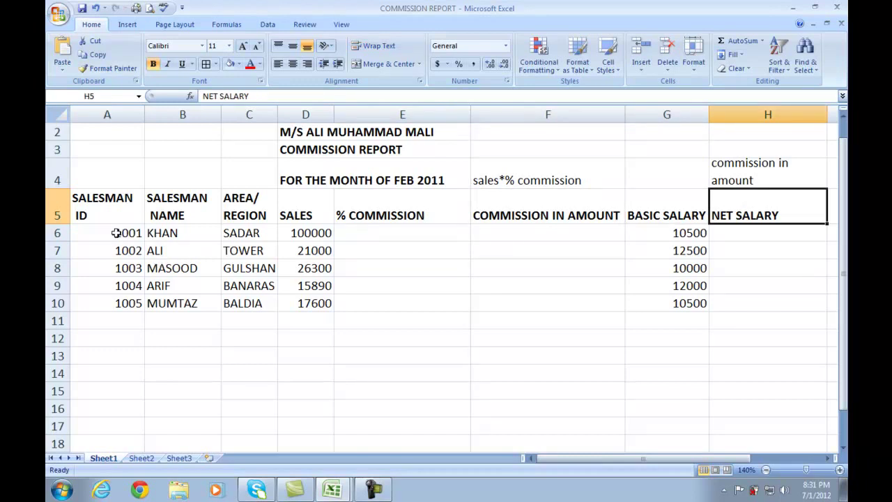
# Review the salesman IDs, names, regions and sales figures in rows 6 to 10
pyautogui.moveTo(119, 234); pyautogui.dragTo(121, 301)
pyautogui.click(122, 301)
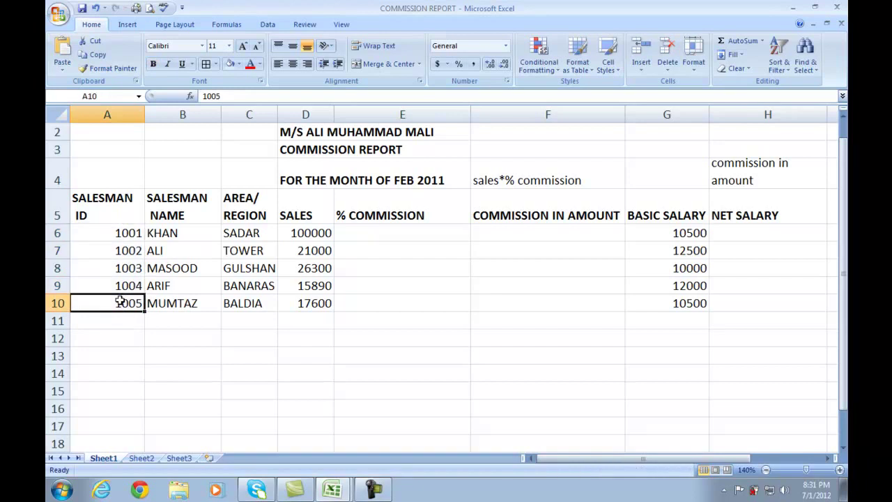
pyautogui.moveTo(188, 236); pyautogui.dragTo(186, 305)
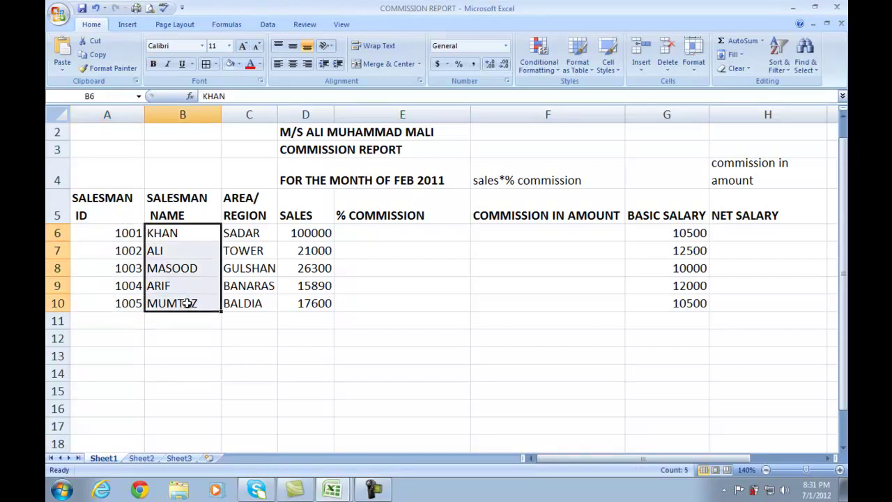
pyautogui.moveTo(260, 233); pyautogui.dragTo(264, 305)
pyautogui.click(259, 280)
pyautogui.moveTo(320, 237); pyautogui.dragTo(319, 304)
pyautogui.click(319, 303)
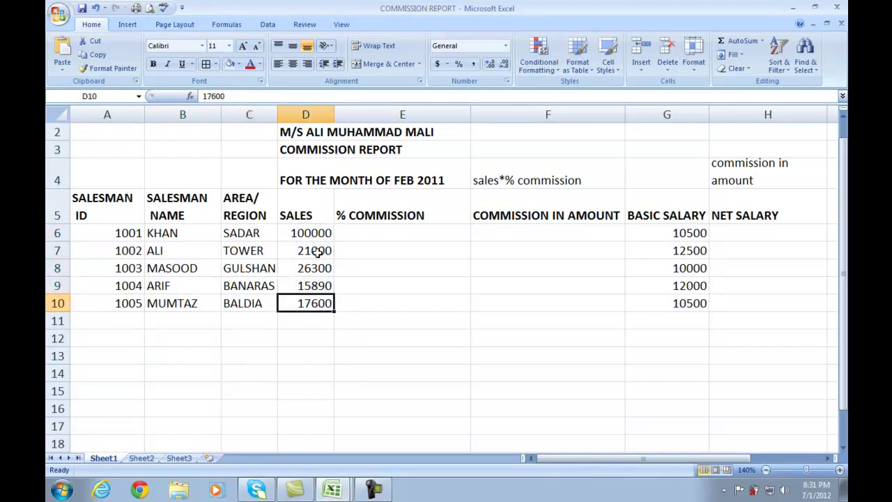
pyautogui.click(315, 252)
pyautogui.click(324, 272)
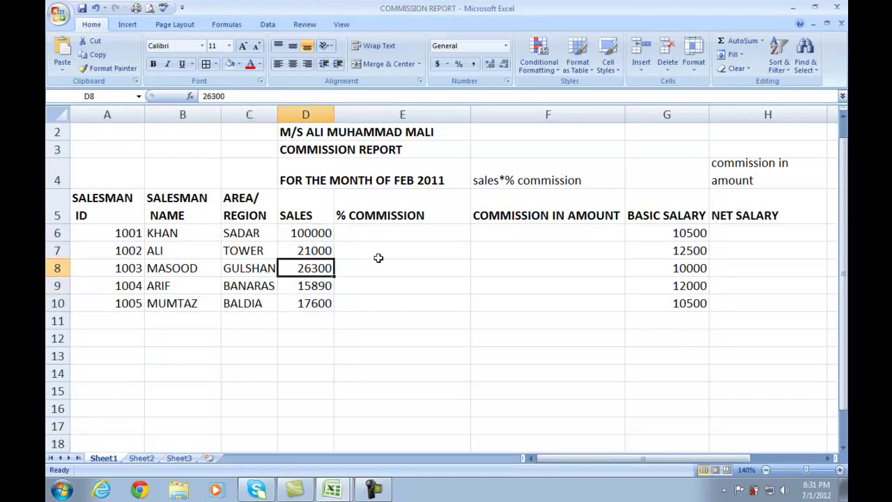
# Enter 15% as the first salesman's commission in E6 and fill it down through E10
pyautogui.click(411, 239)
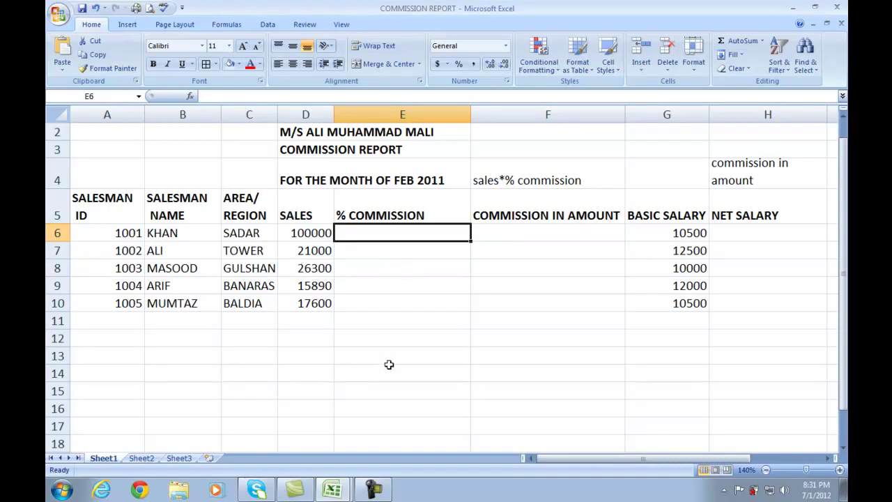
pyautogui.write('15%')
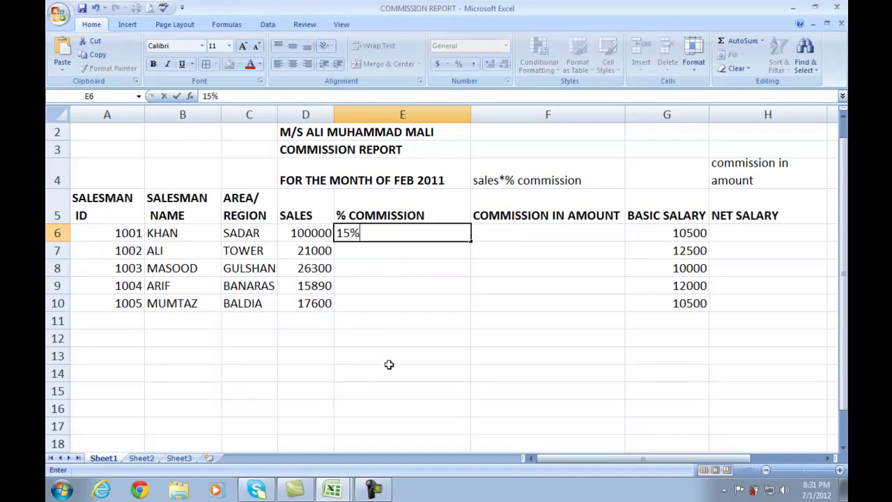
pyautogui.press('Return')
pyautogui.click(431, 233)
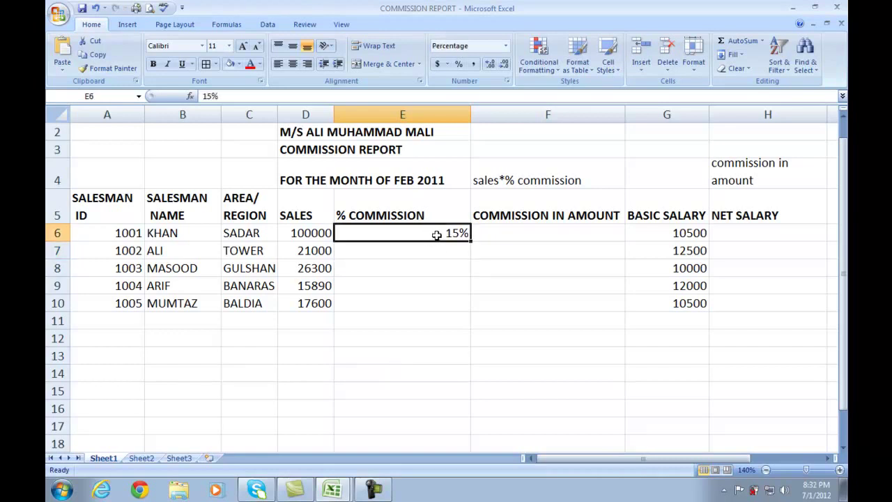
pyautogui.moveTo(437, 235); pyautogui.dragTo(432, 297)
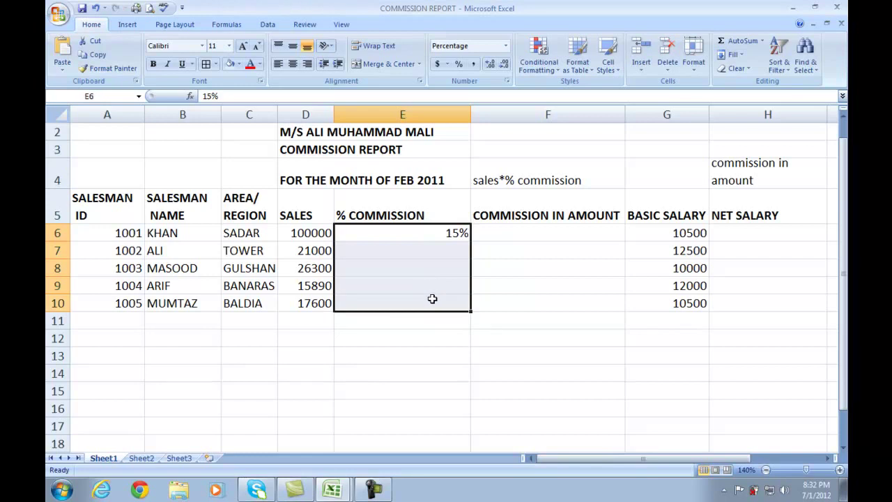
pyautogui.hotkey('ctrl', 'd')
pyautogui.click(517, 307)
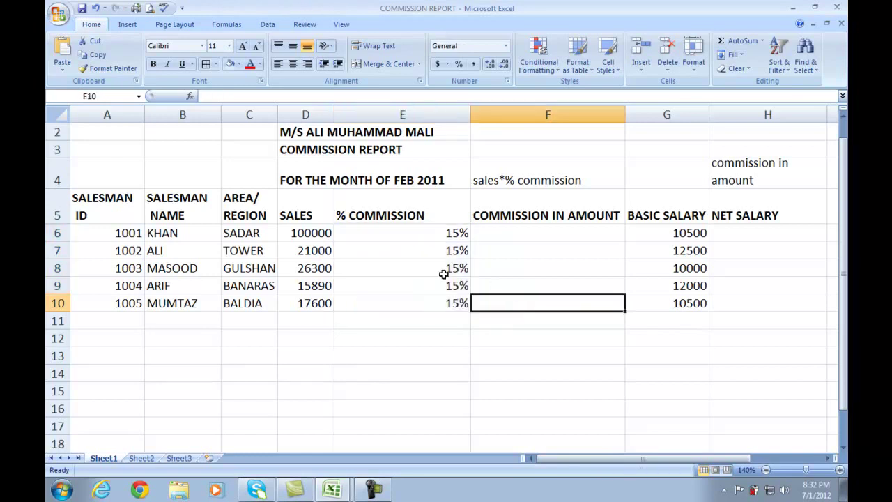
pyautogui.doubleClick(446, 251)
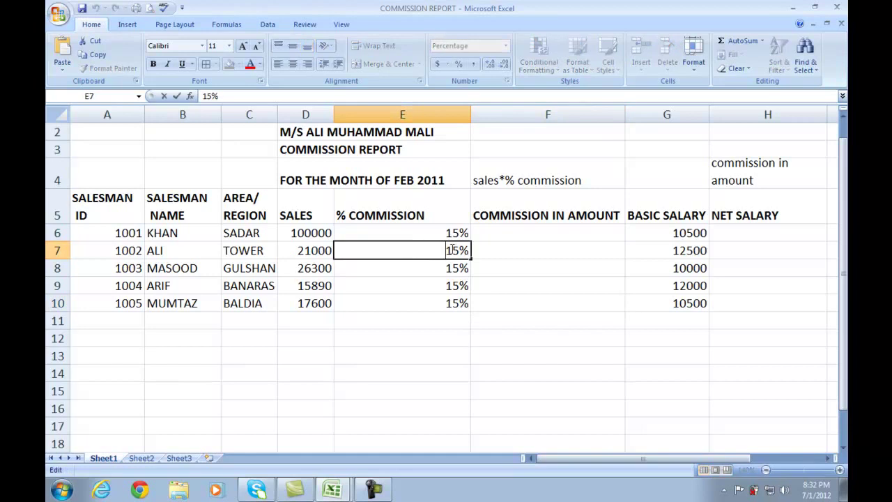
pyautogui.click(473, 322)
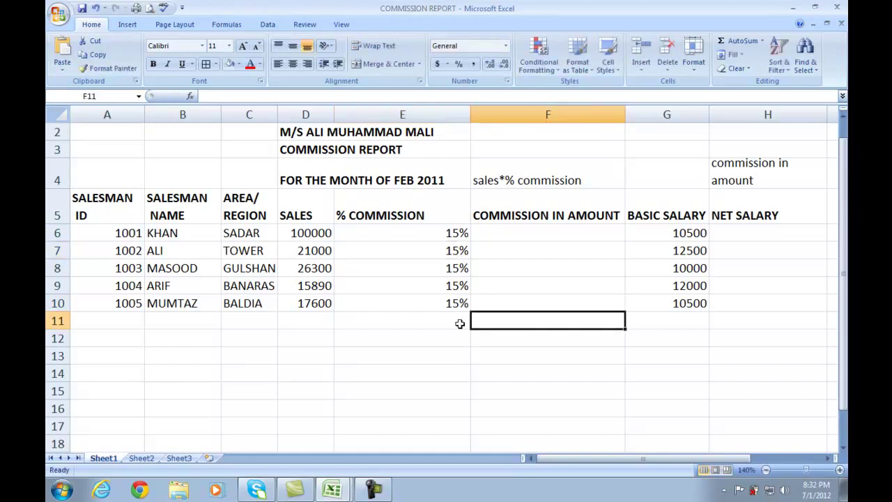
pyautogui.click(446, 257)
pyautogui.moveTo(422, 232); pyautogui.dragTo(418, 302)
pyautogui.click(418, 302)
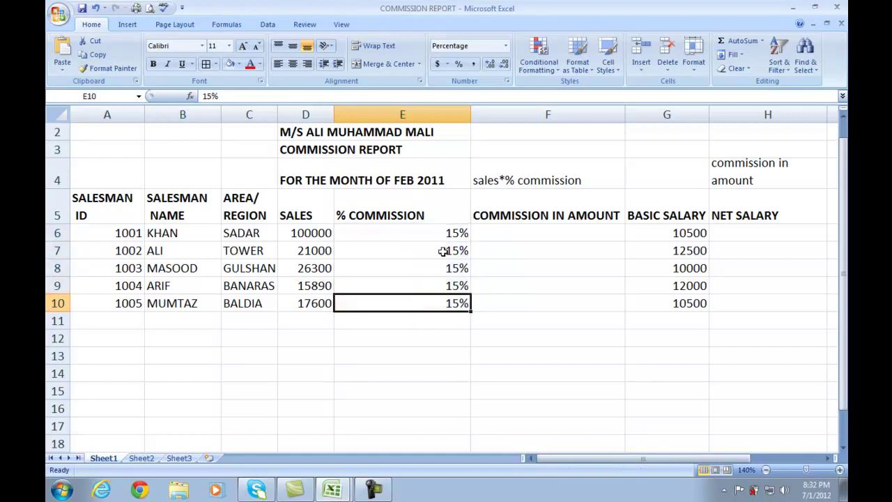
pyautogui.click(449, 249)
pyautogui.doubleClick(450, 249)
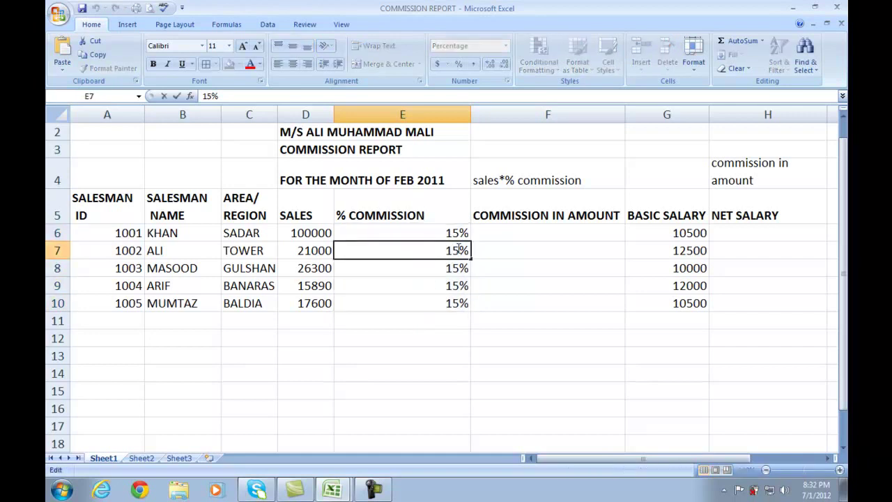
pyautogui.moveTo(459, 249); pyautogui.dragTo(336, 250)
pyautogui.click(449, 250)
pyautogui.moveTo(459, 249); pyautogui.dragTo(336, 250)
pyautogui.click(446, 251)
pyautogui.click(430, 280)
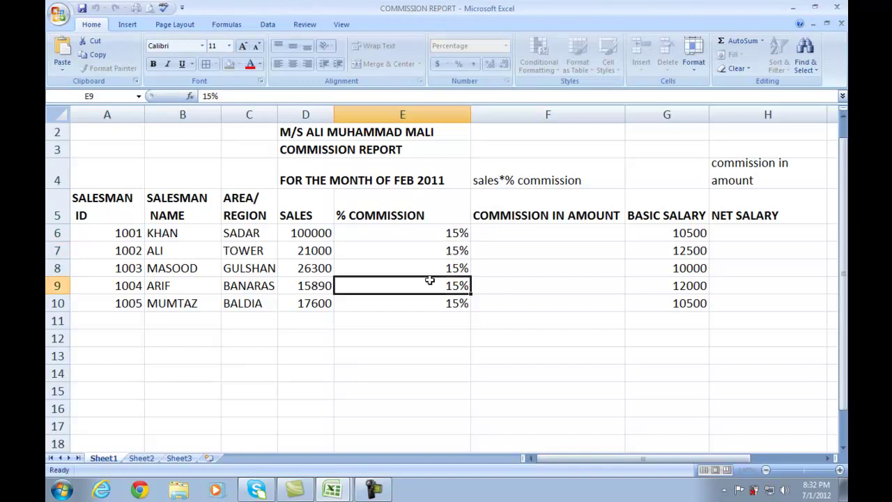
# Change the commission percentage to 10% in E9 and E10 for the last two salesmen
pyautogui.doubleClick(450, 285)
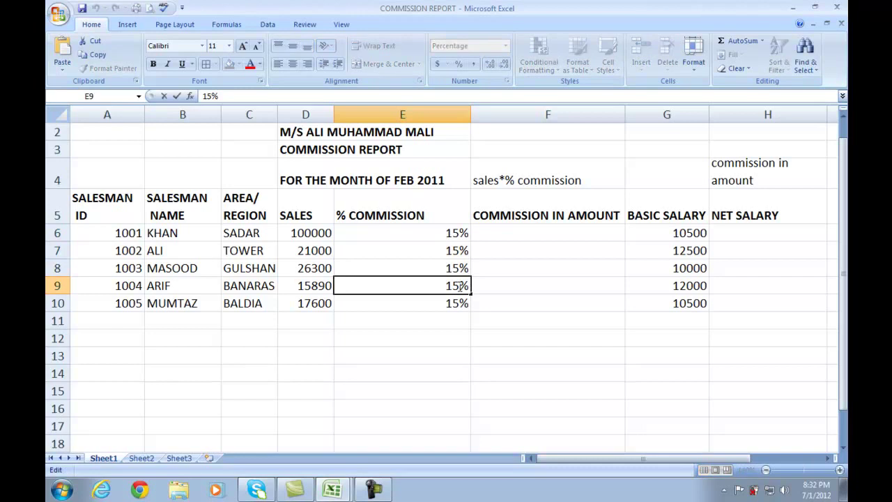
pyautogui.press('BackSpace')
pyautogui.press('BackSpace')
pyautogui.write('10')
pyautogui.press('Return')
pyautogui.doubleClick(453, 301)
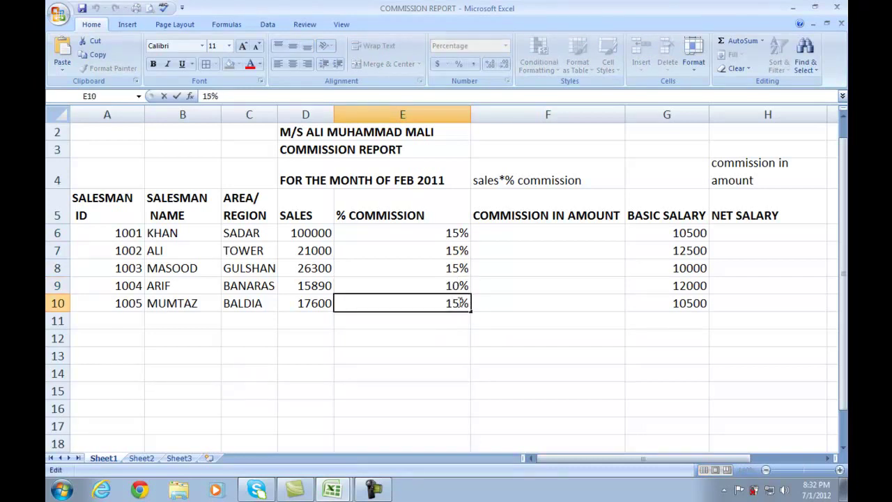
pyautogui.press('BackSpace')
pyautogui.write('0')
pyautogui.click(541, 319)
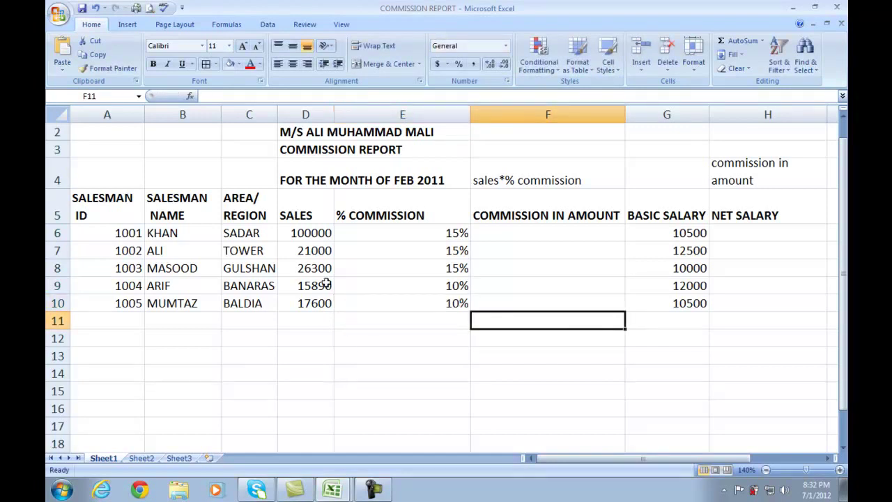
# Review the commission percentages in E6:E10 against the sales figures in column D
pyautogui.moveTo(327, 283); pyautogui.dragTo(328, 307)
pyautogui.click(442, 256)
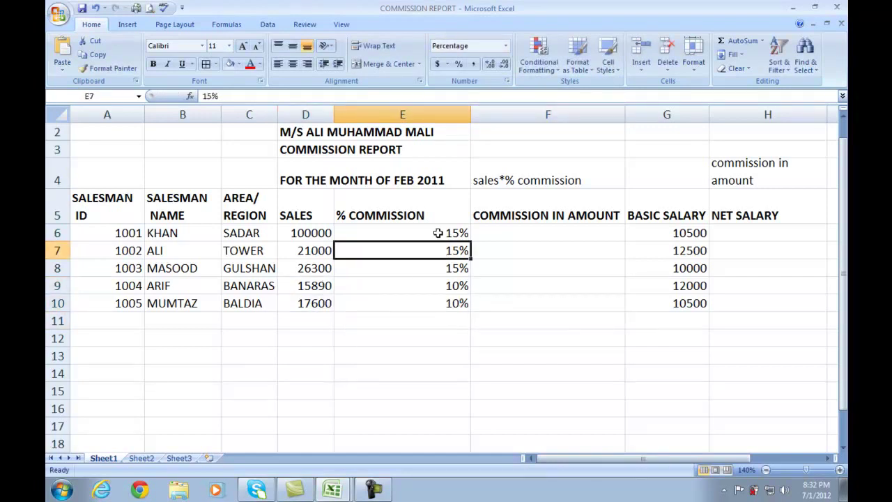
pyautogui.click(438, 233)
pyautogui.click(436, 269)
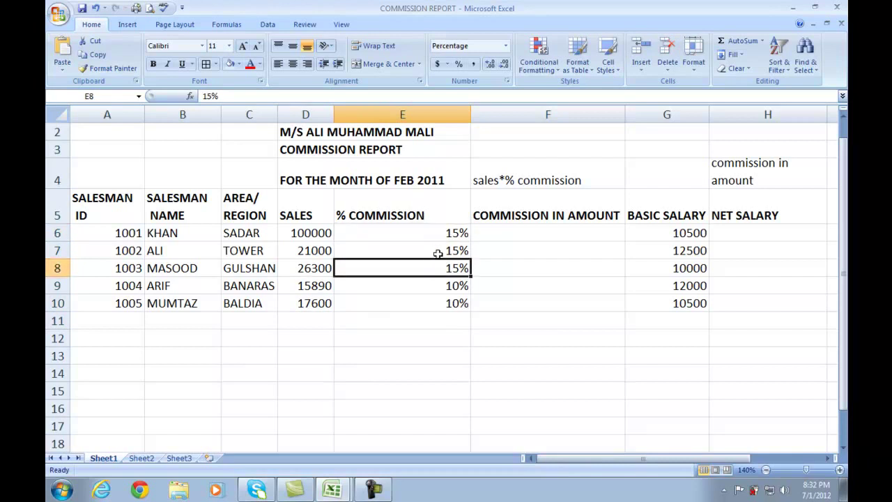
pyautogui.click(442, 234)
pyautogui.moveTo(442, 235); pyautogui.dragTo(447, 300)
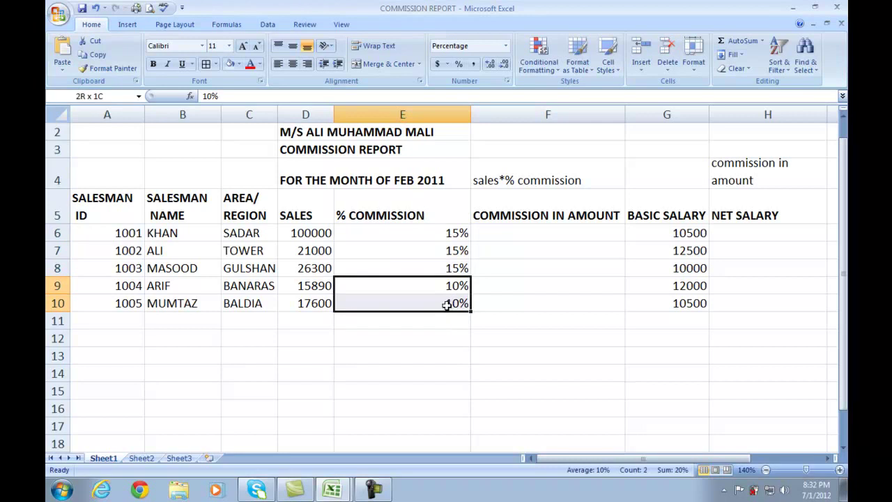
pyautogui.click(447, 305)
pyautogui.moveTo(445, 234); pyautogui.dragTo(446, 299)
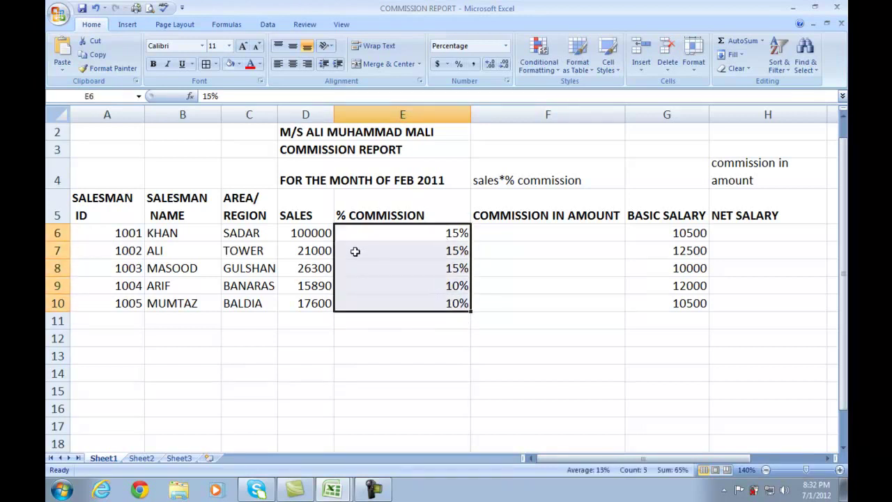
pyautogui.click(321, 234)
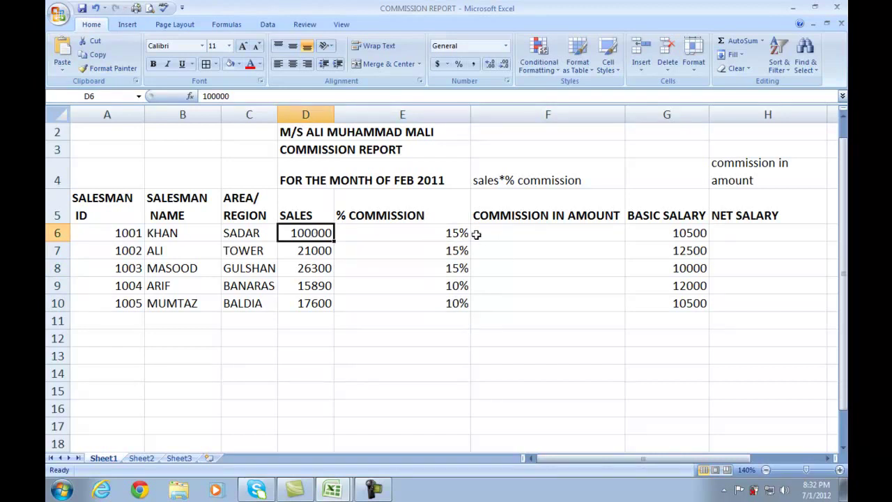
# Calculate the first salesman's commission amount in F6 with the formula =E6*D6
pyautogui.click(501, 231)
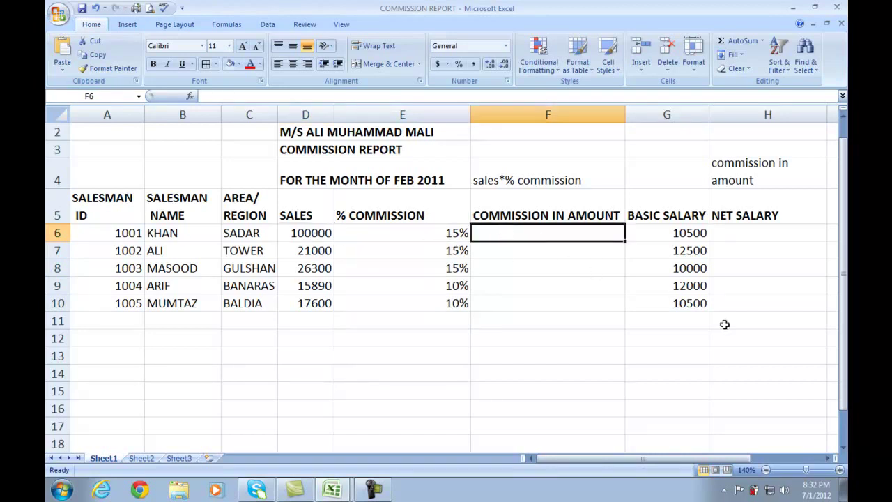
pyautogui.write('=')
pyautogui.click(444, 234)
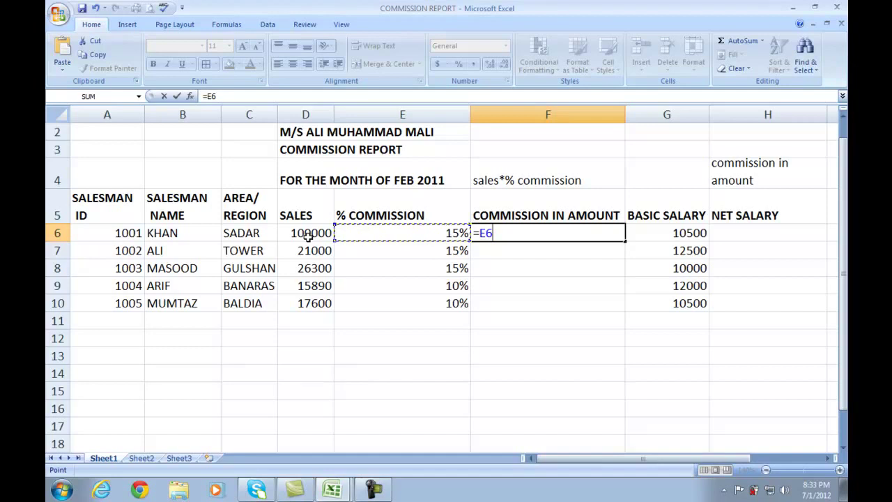
pyautogui.write('*')
pyautogui.click(296, 232)
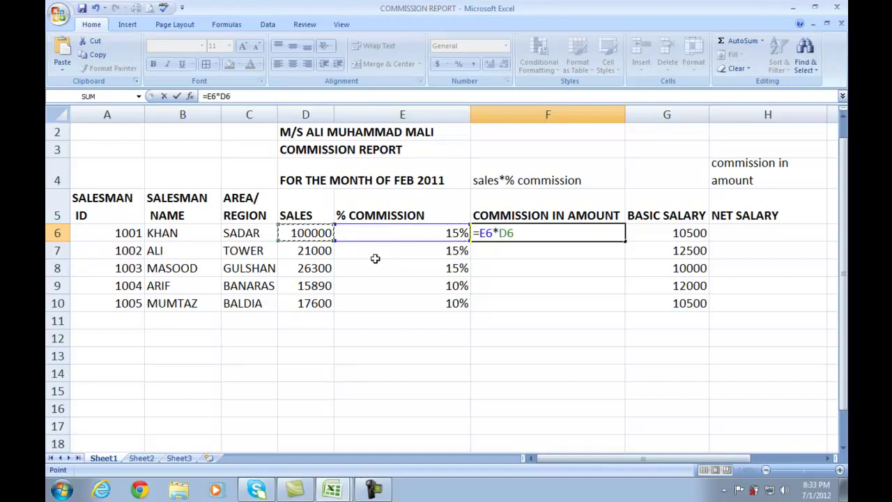
pyautogui.press('Return')
# Fill the commission formula from F6 down through F10 and check the copied results for the other salesmen
pyautogui.click(543, 234)
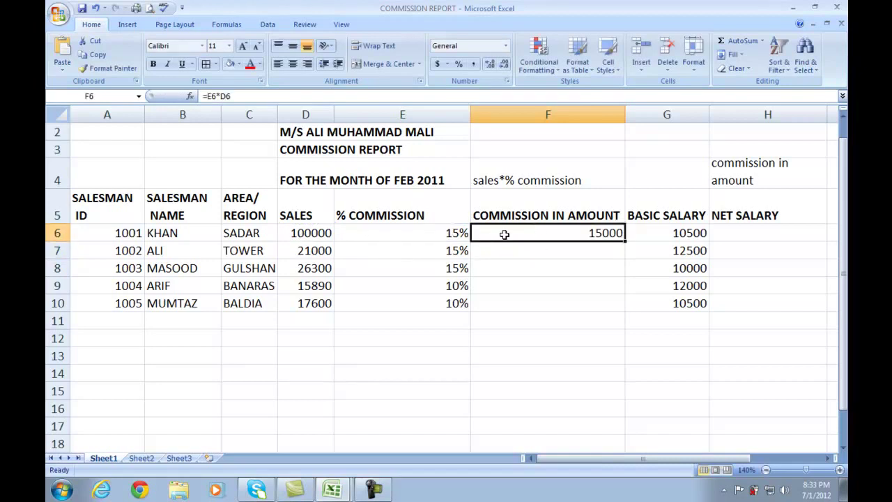
pyautogui.moveTo(547, 233); pyautogui.dragTo(549, 295)
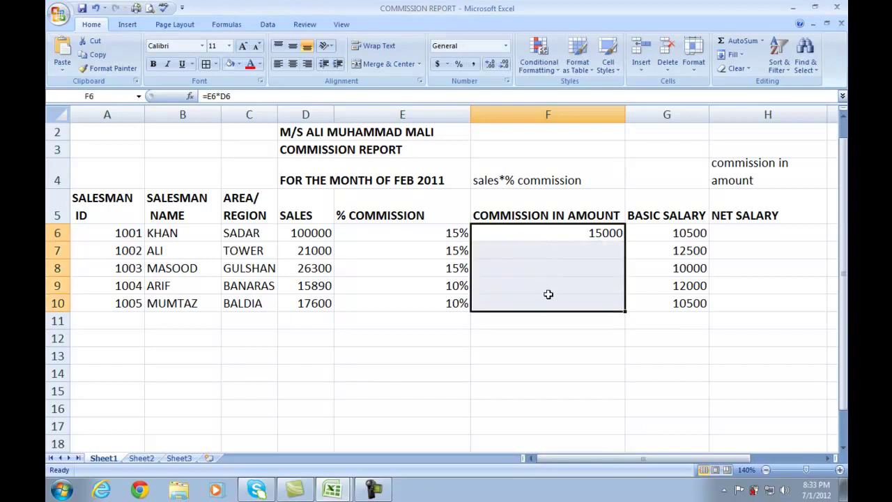
pyautogui.click(546, 235)
pyautogui.moveTo(546, 234); pyautogui.dragTo(542, 290)
pyautogui.moveTo(544, 237); pyautogui.dragTo(544, 294)
pyautogui.hotkey('ctrl', 'd')
pyautogui.click(562, 290)
pyautogui.click(584, 255)
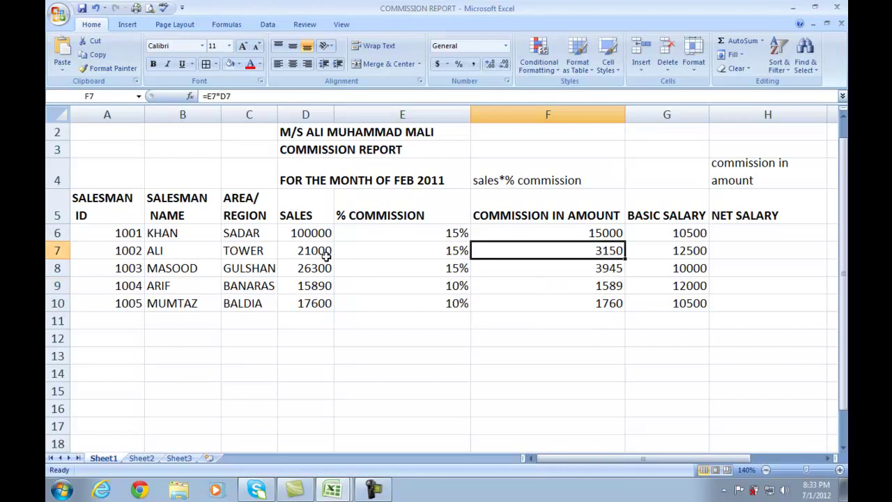
pyautogui.click(552, 269)
pyautogui.click(580, 287)
pyautogui.click(597, 303)
# Calculate the first salesman's net salary in H6 by adding basic salary and commission amount with =G6+F6
pyautogui.click(689, 230)
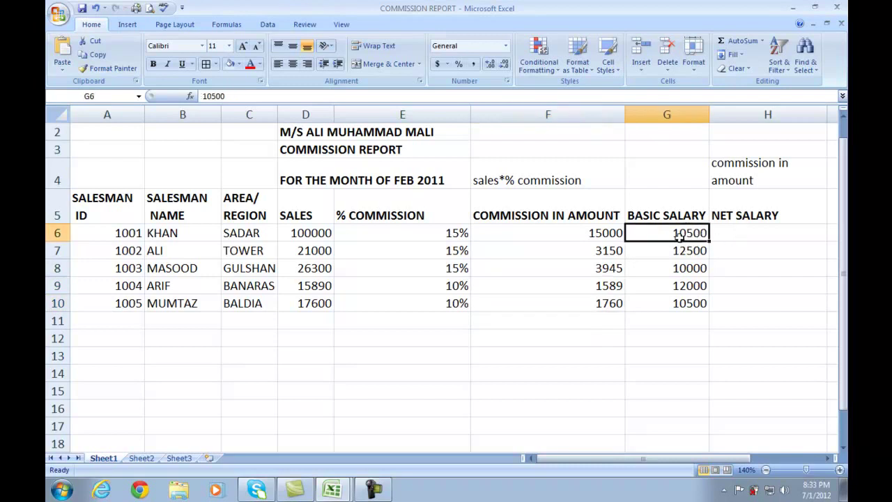
pyautogui.click(743, 235)
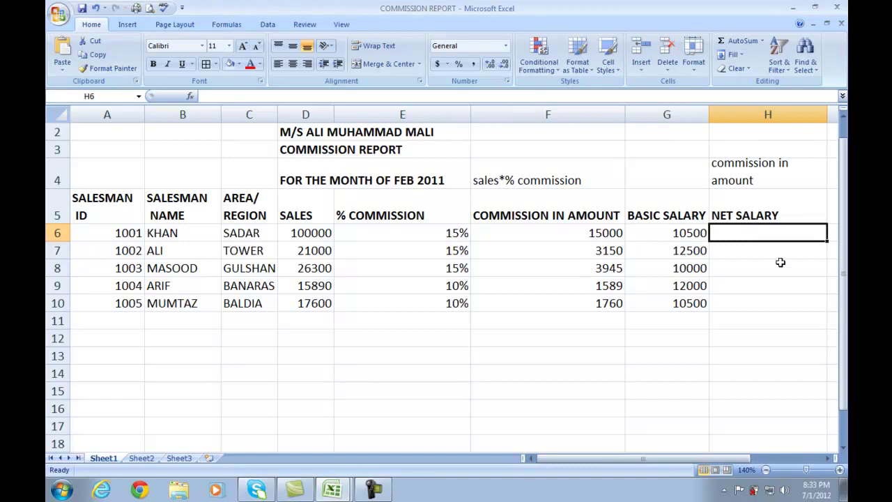
pyautogui.write('=')
pyautogui.click(684, 232)
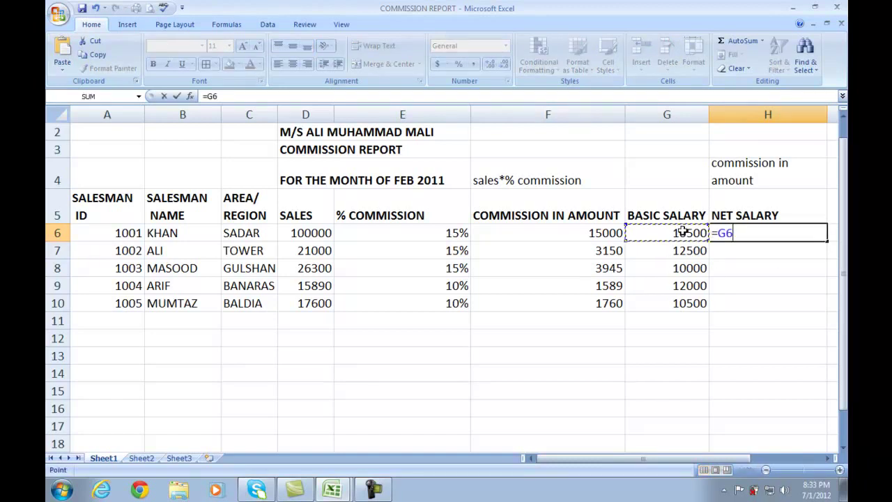
pyautogui.write('+')
pyautogui.click(579, 233)
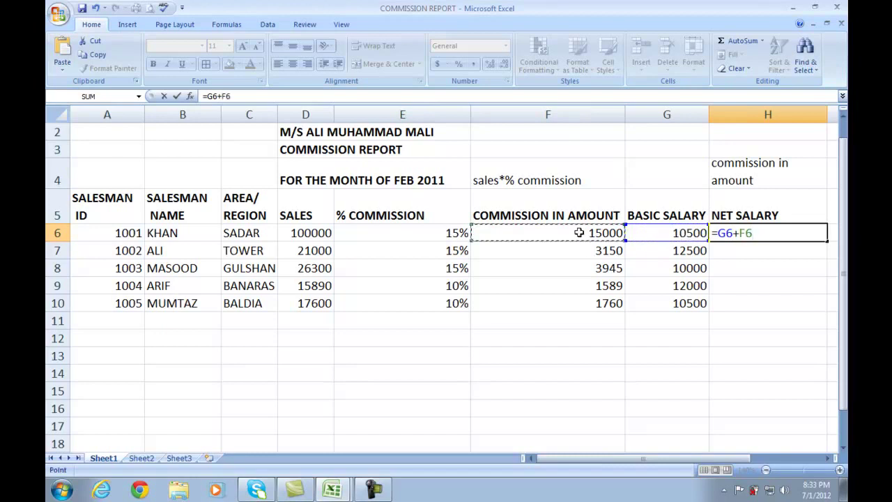
pyautogui.press('Return')
# Fill the net salary formula from H6 down through H10 and check the results for all five salesmen
pyautogui.click(736, 237)
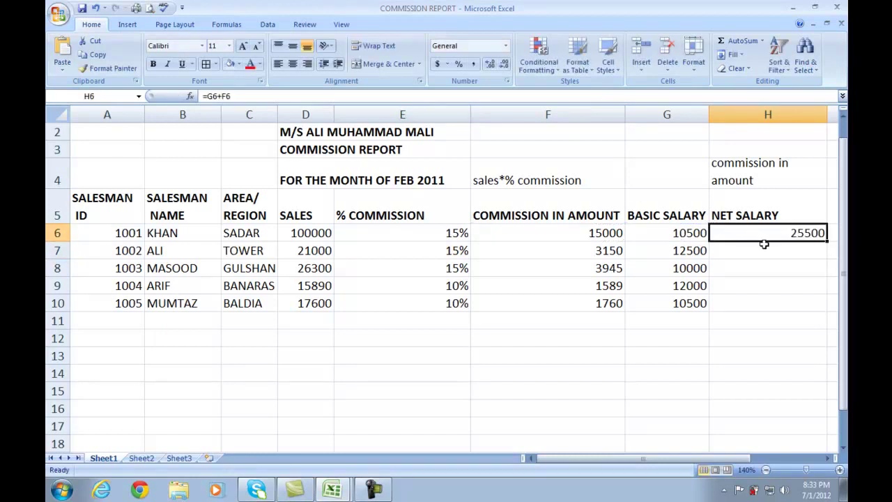
pyautogui.moveTo(748, 235); pyautogui.dragTo(737, 303)
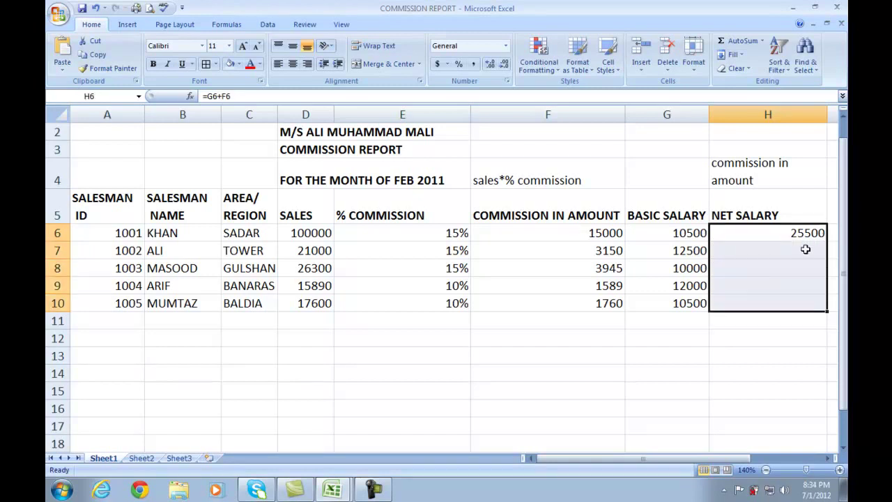
pyautogui.hotkey('ctrl', 'd')
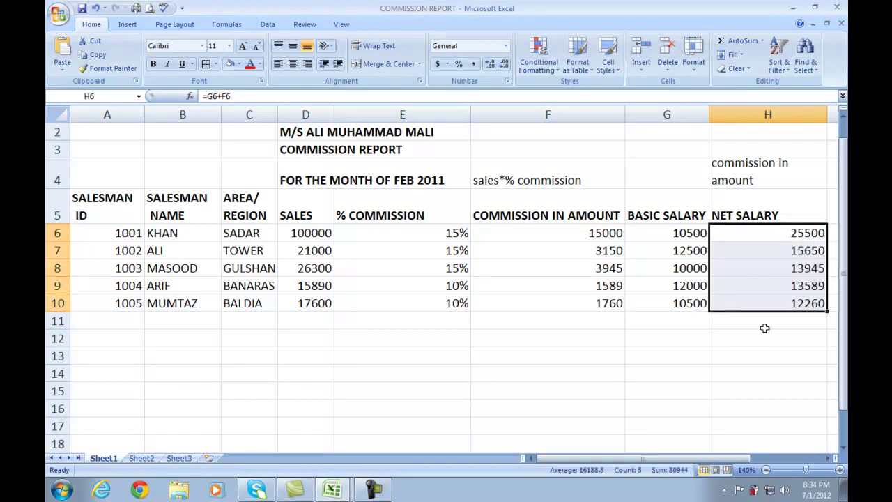
pyautogui.click(763, 324)
pyautogui.moveTo(784, 253); pyautogui.dragTo(783, 302)
pyautogui.click(783, 301)
pyautogui.click(784, 272)
pyautogui.click(782, 251)
pyautogui.click(780, 229)
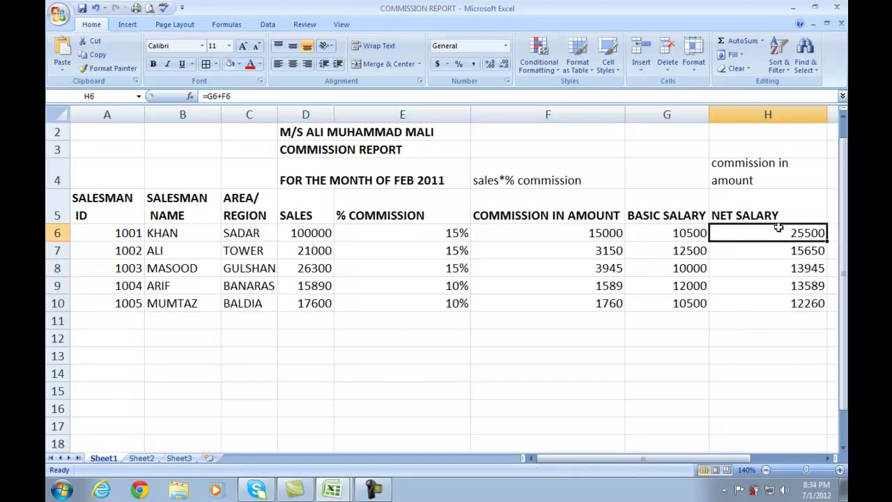